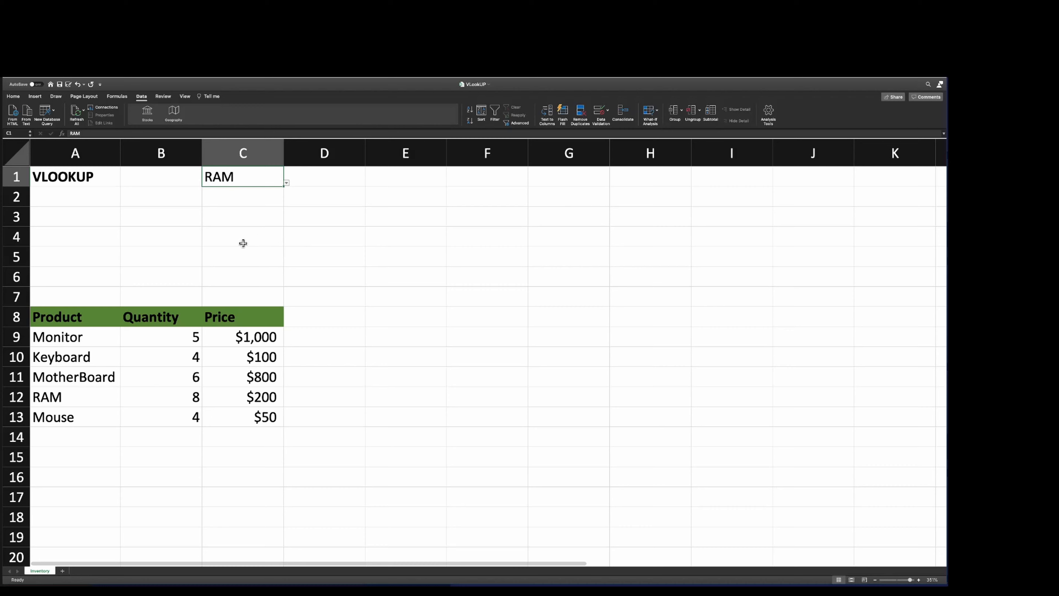
click(245, 242)
click(261, 176)
click(312, 218)
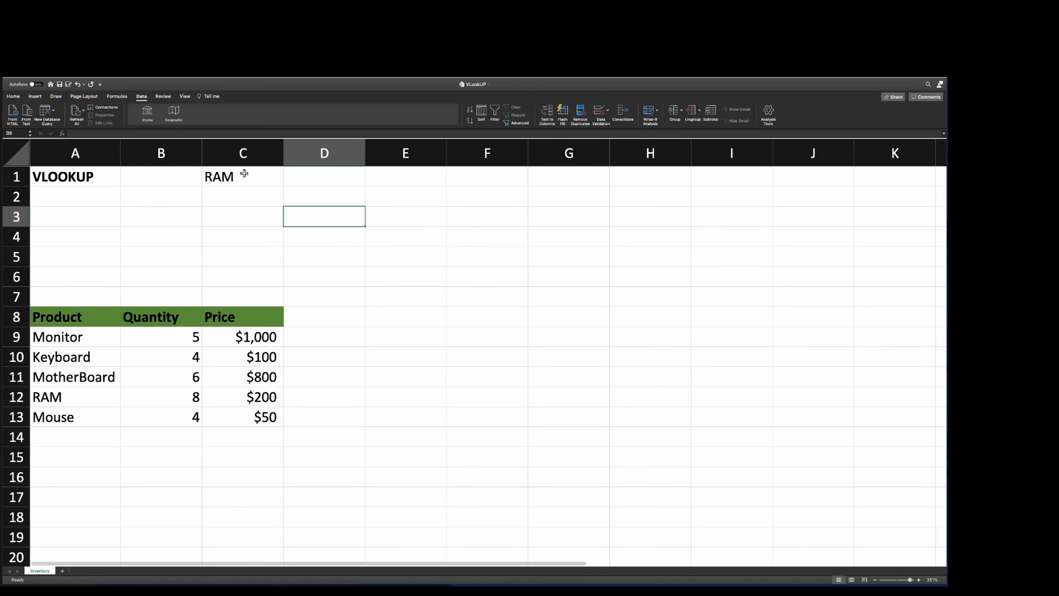
Start a VLOOKUP formula in cell D1 with the product name in C1 as the lookup value
click(322, 180)
text(=)
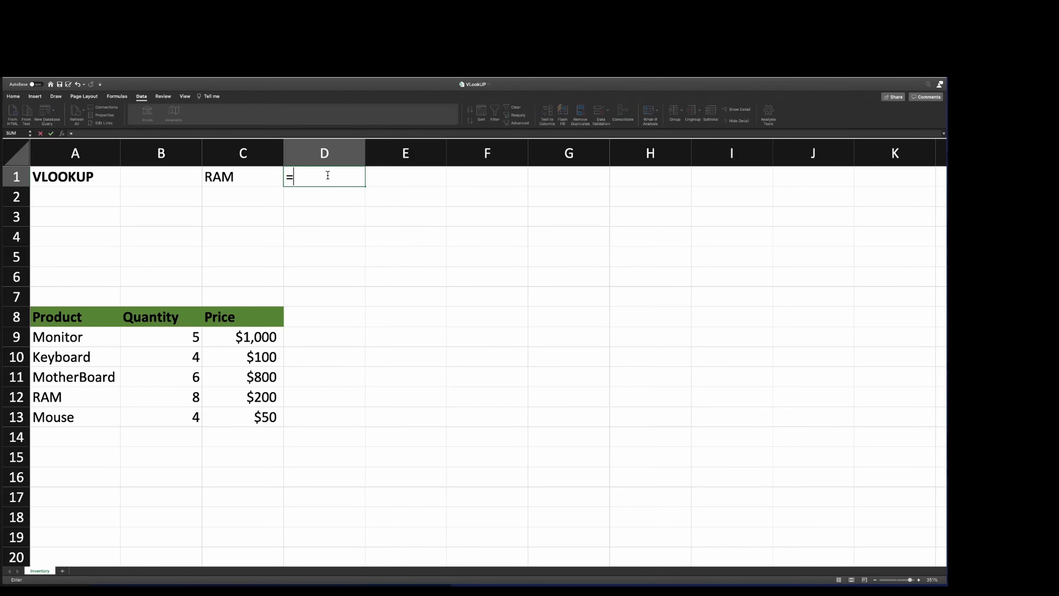
text(vlookup)
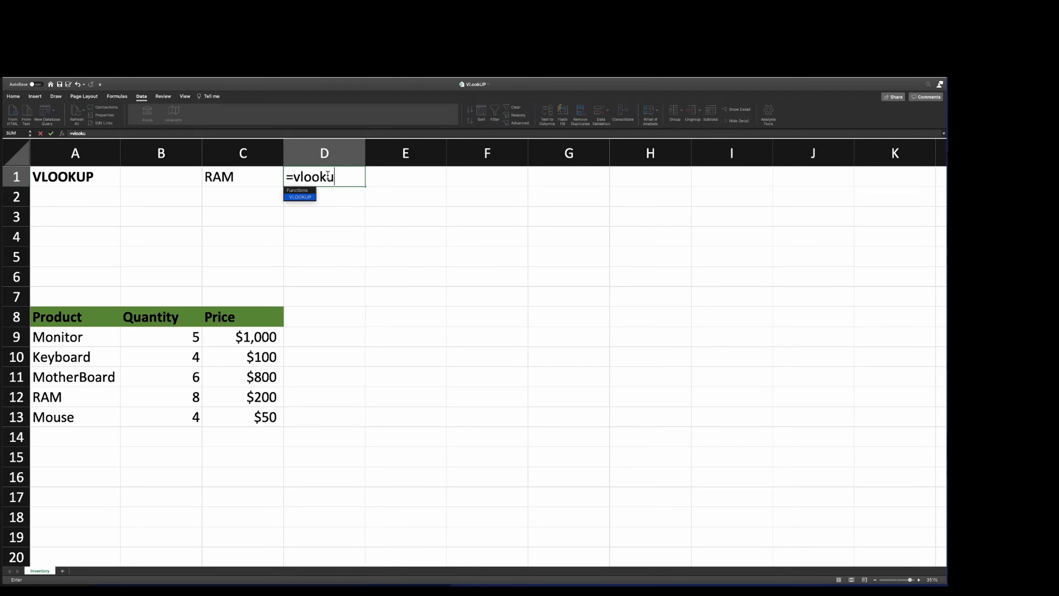
double_click(300, 196)
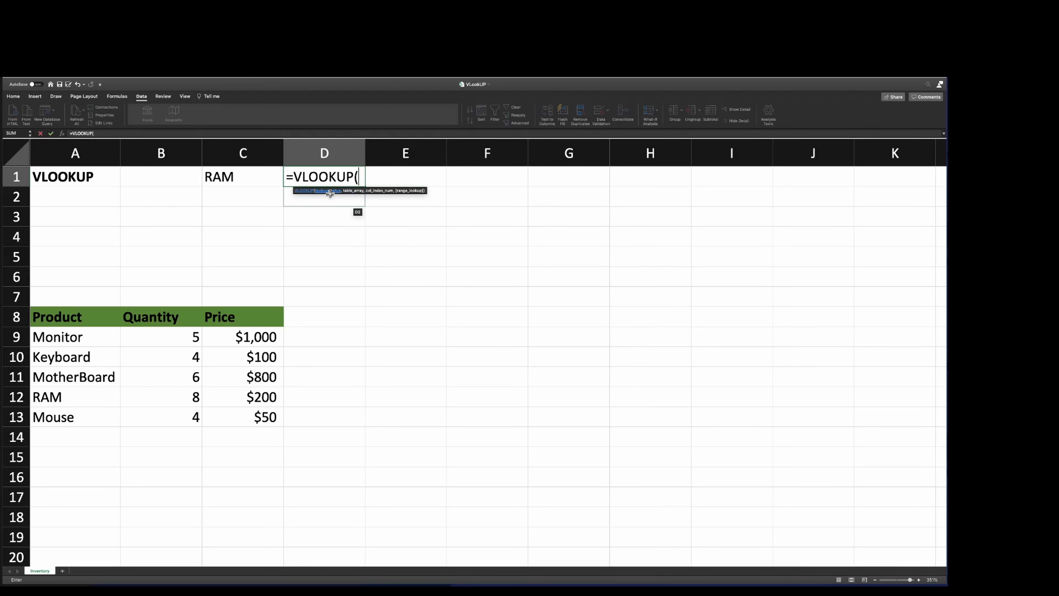
click(238, 178)
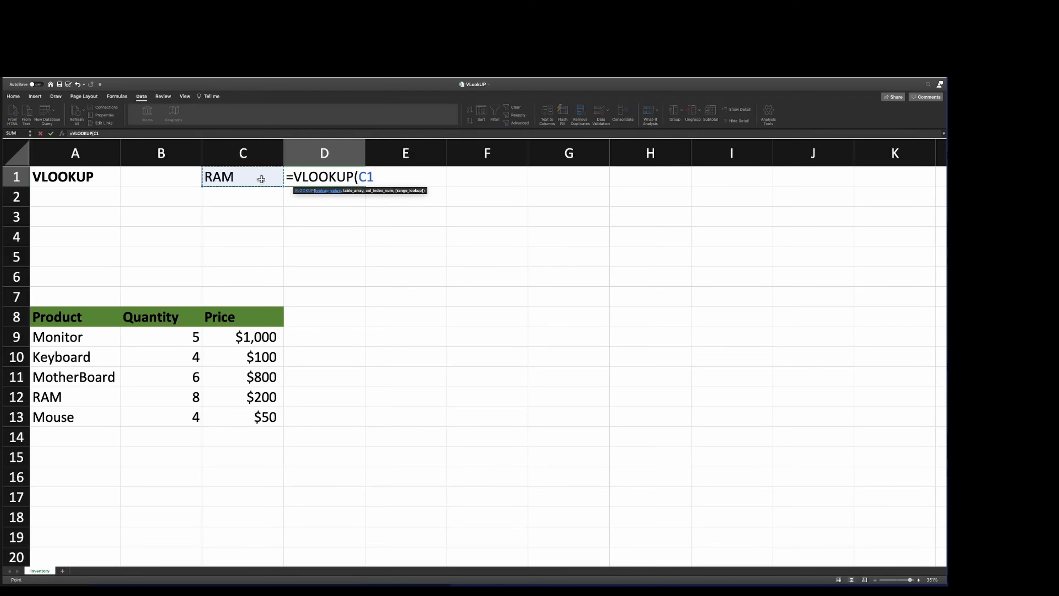
Complete the VLOOKUP formula in D1 with table array A9:C13, column index 3 and exact match (FALSE)
text(,)
click(58, 329)
drag(58, 330, 247, 420)
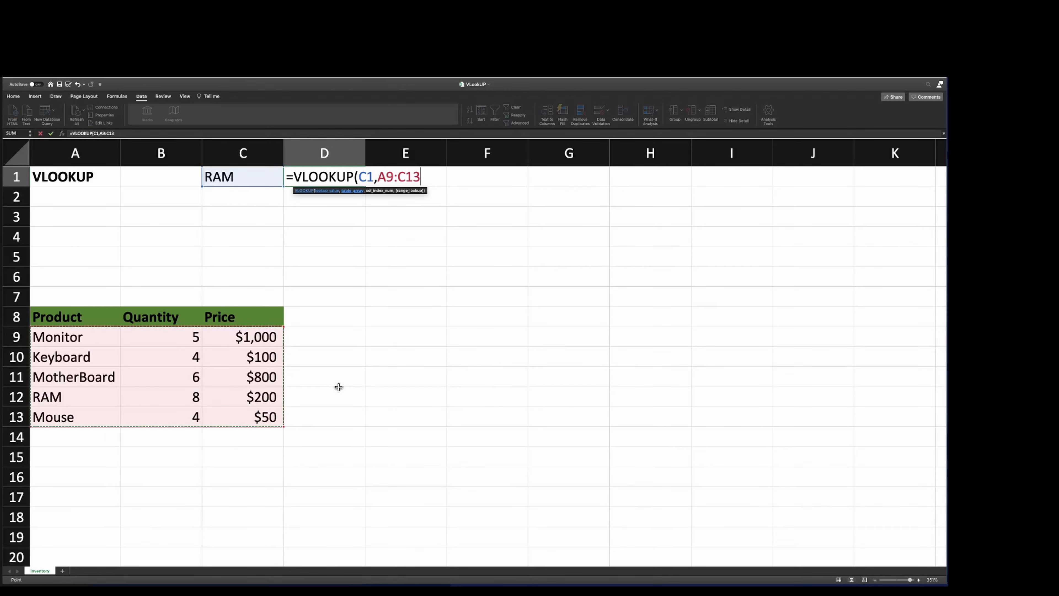
text(,3)
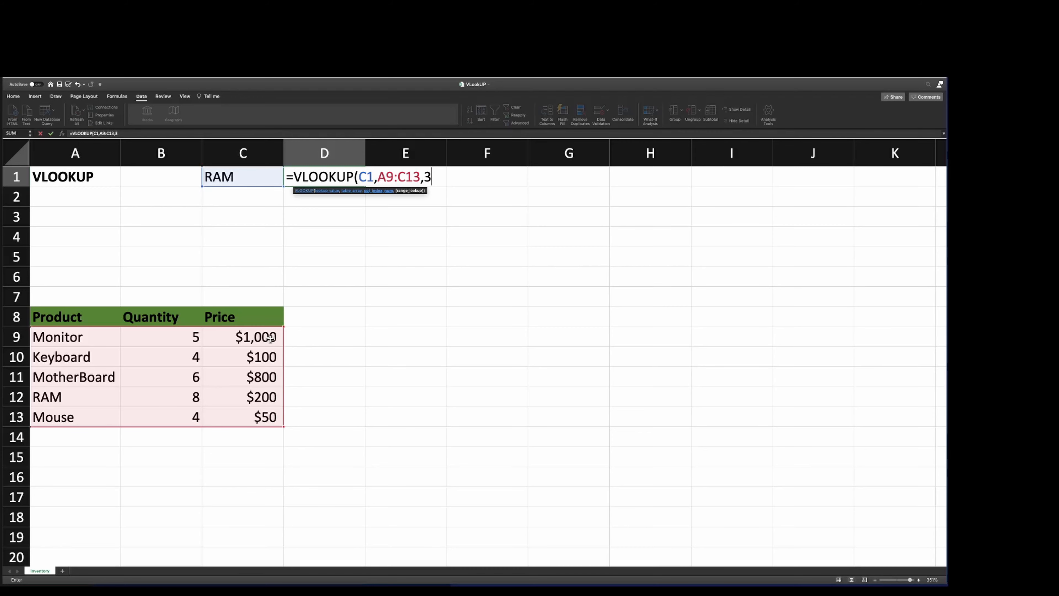
text(,)
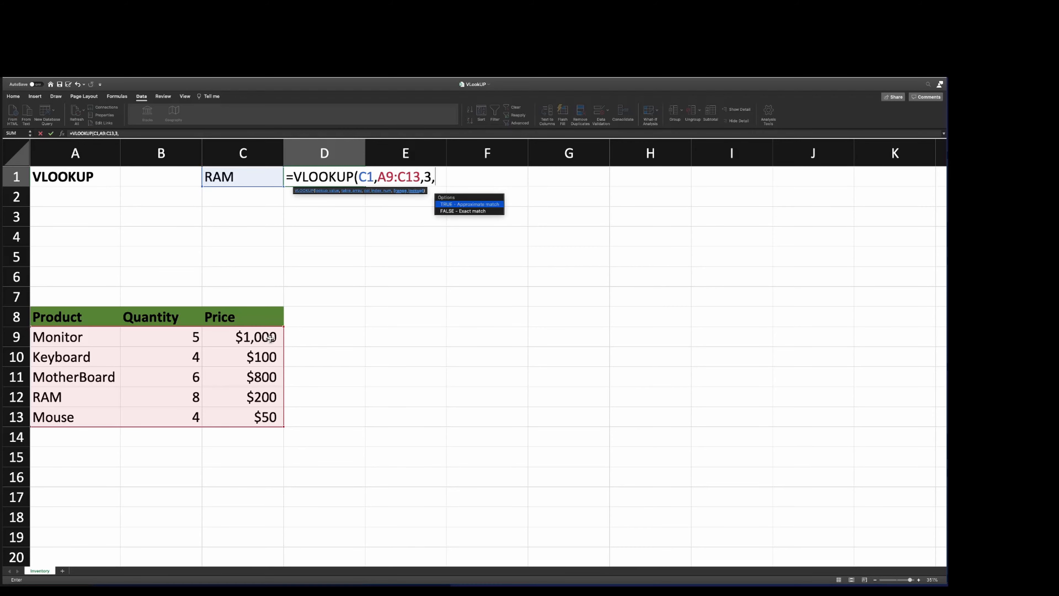
double_click(474, 211)
text())
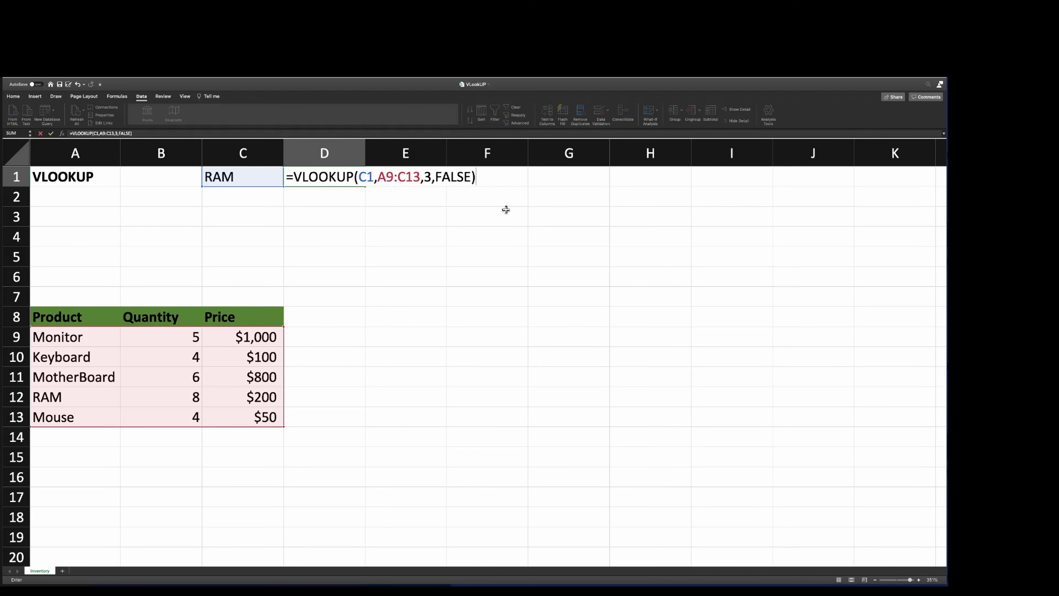
key(Return)
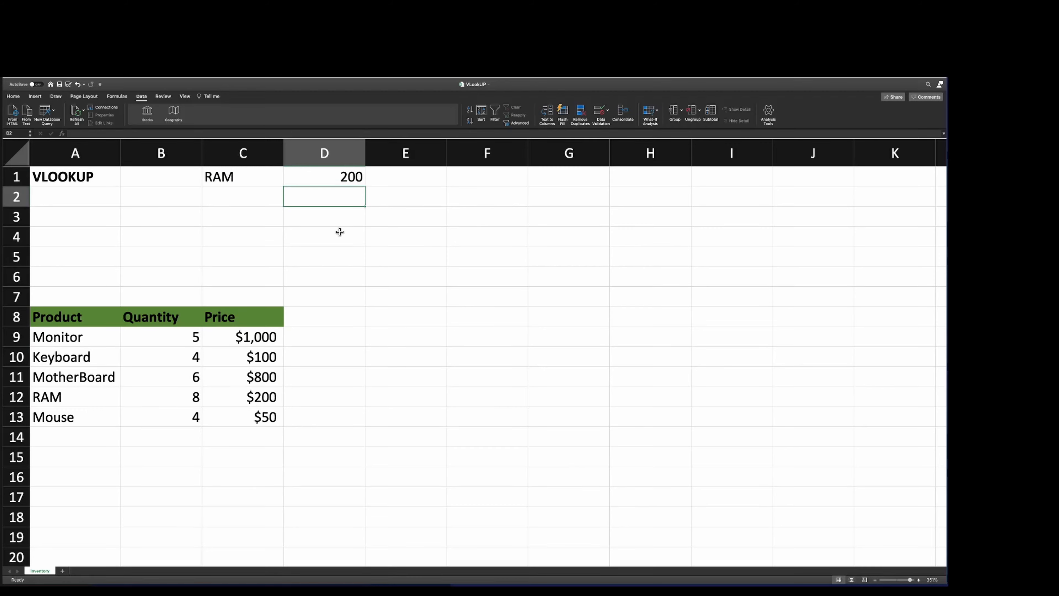
Change the lookup product in cell C1 to Keyboard to test the formula
click(239, 181)
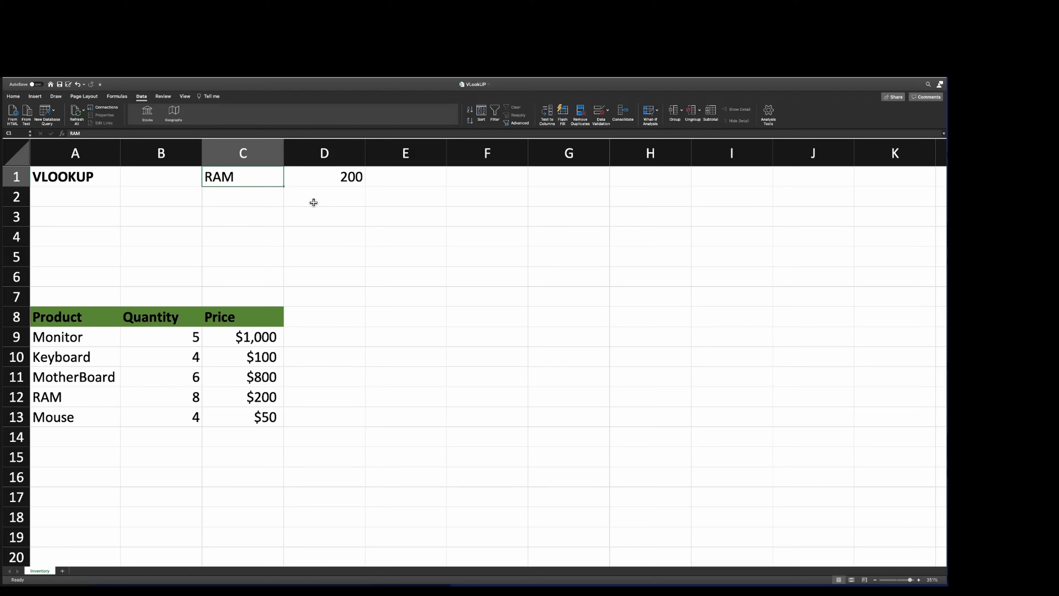
text(Keyboard)
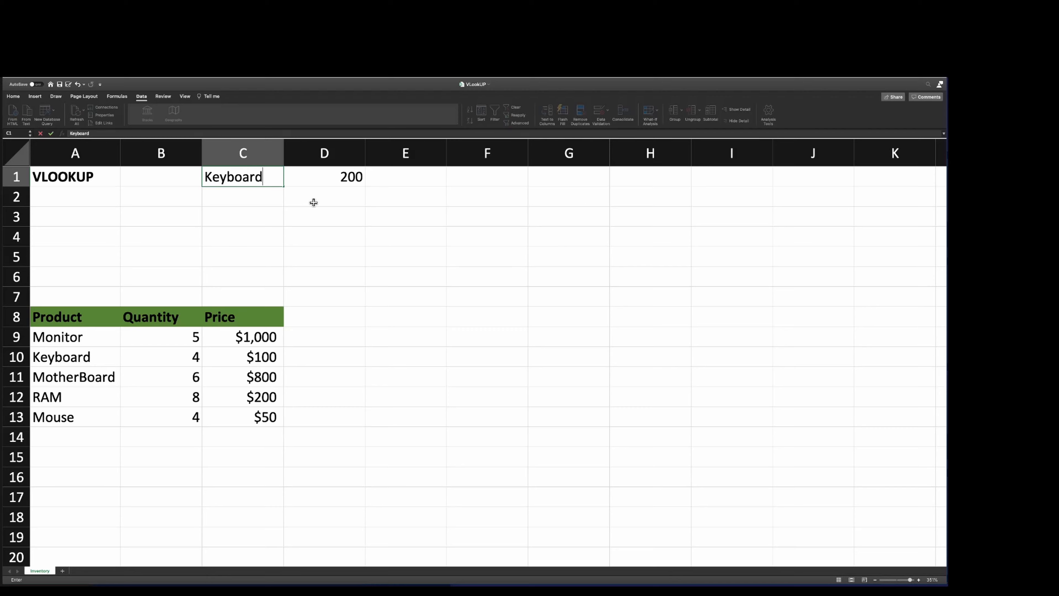
key(Return)
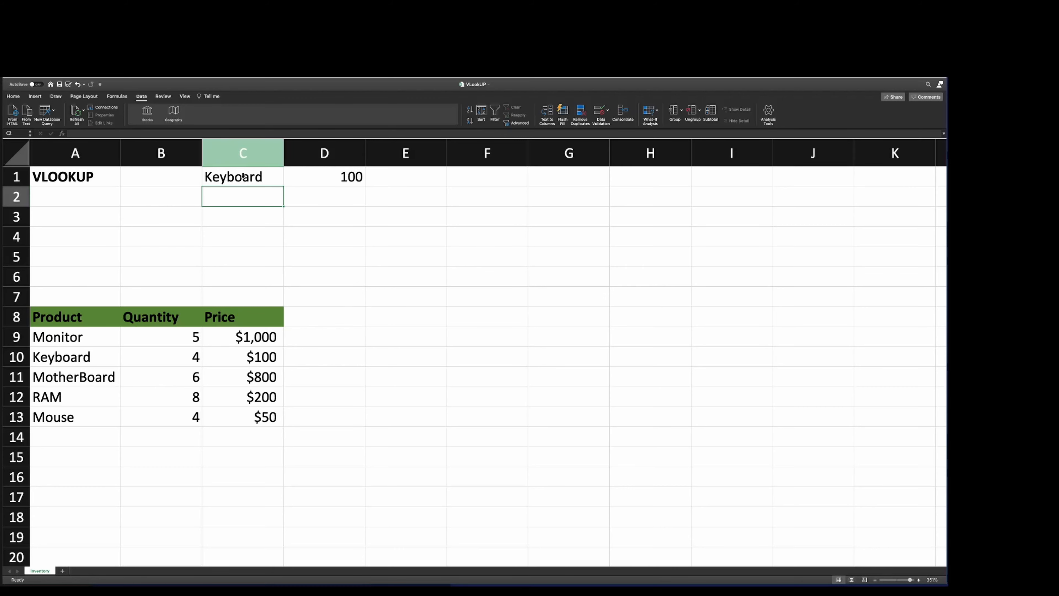
Add list data validation to cell C1, using the product names in A9:A13 as the source
click(243, 177)
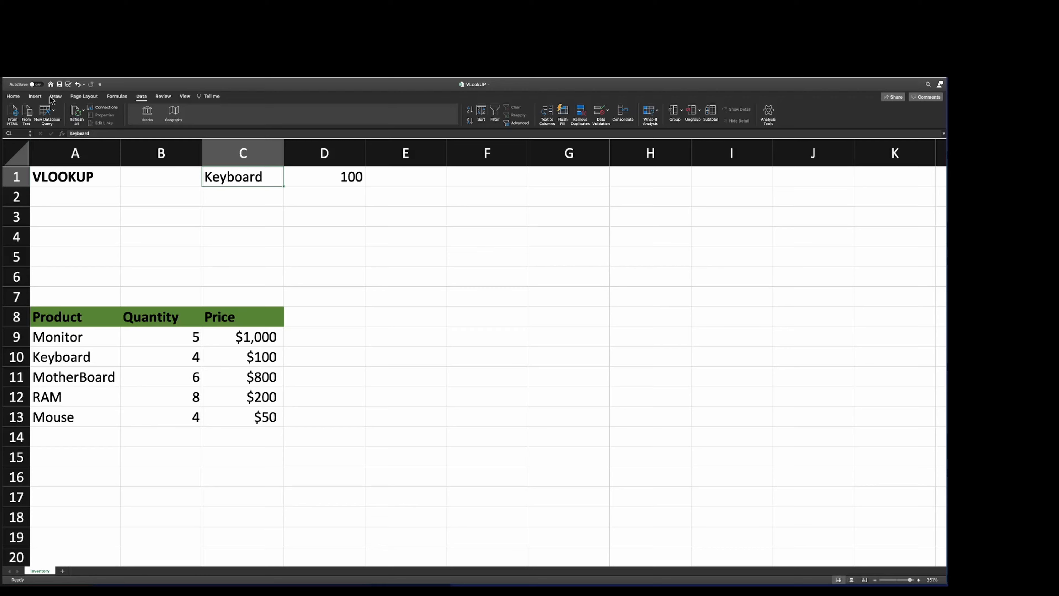
click(16, 97)
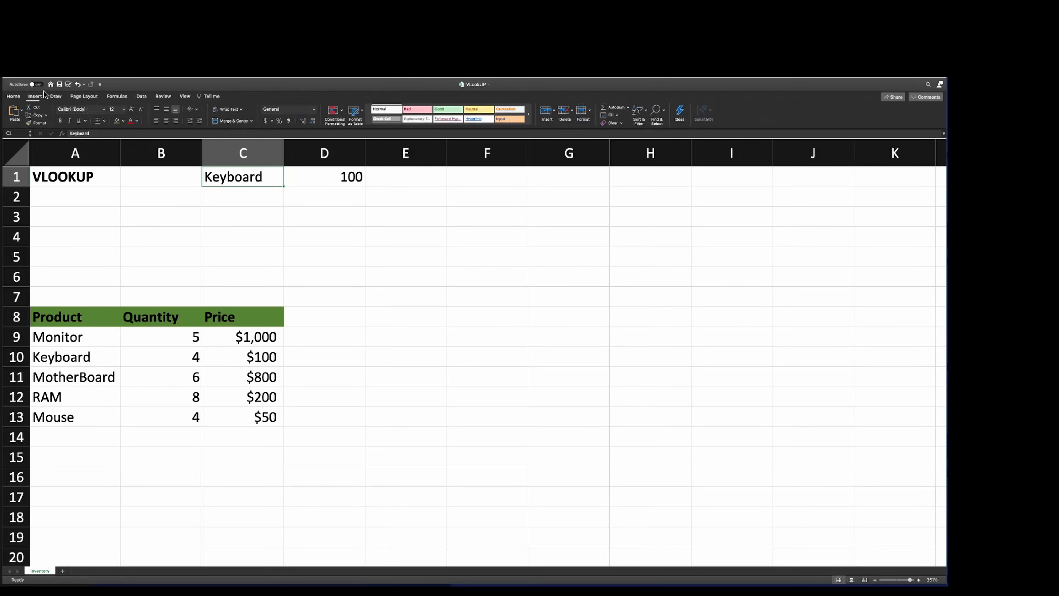
click(140, 96)
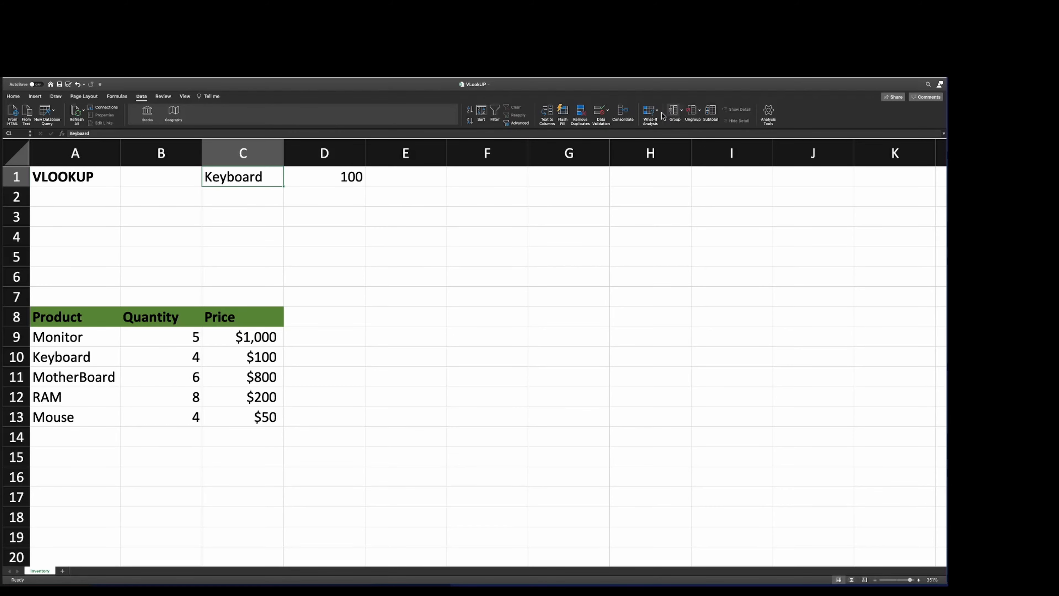
click(607, 113)
click(626, 122)
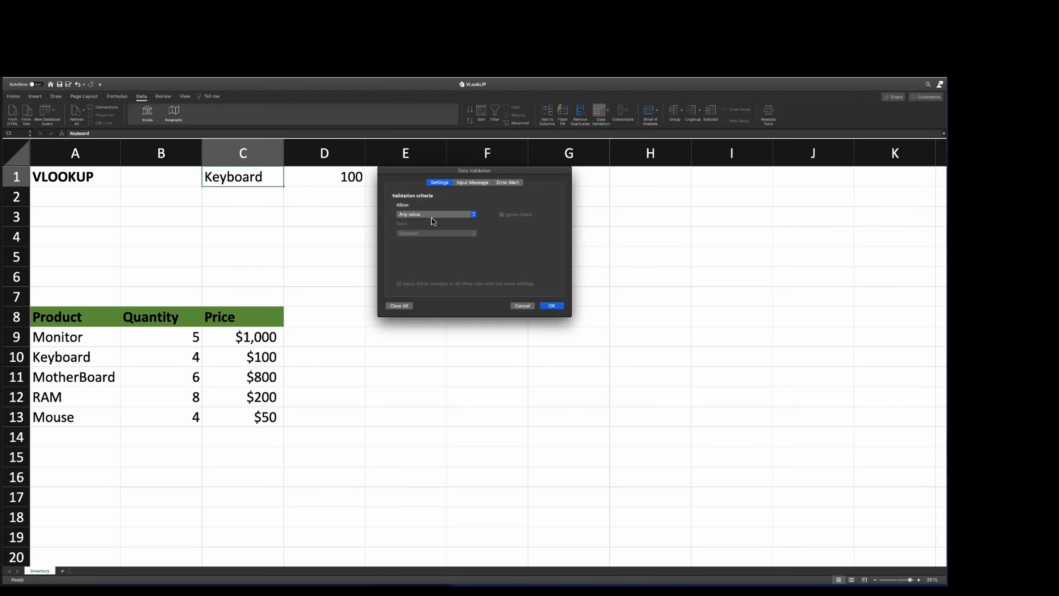
click(427, 216)
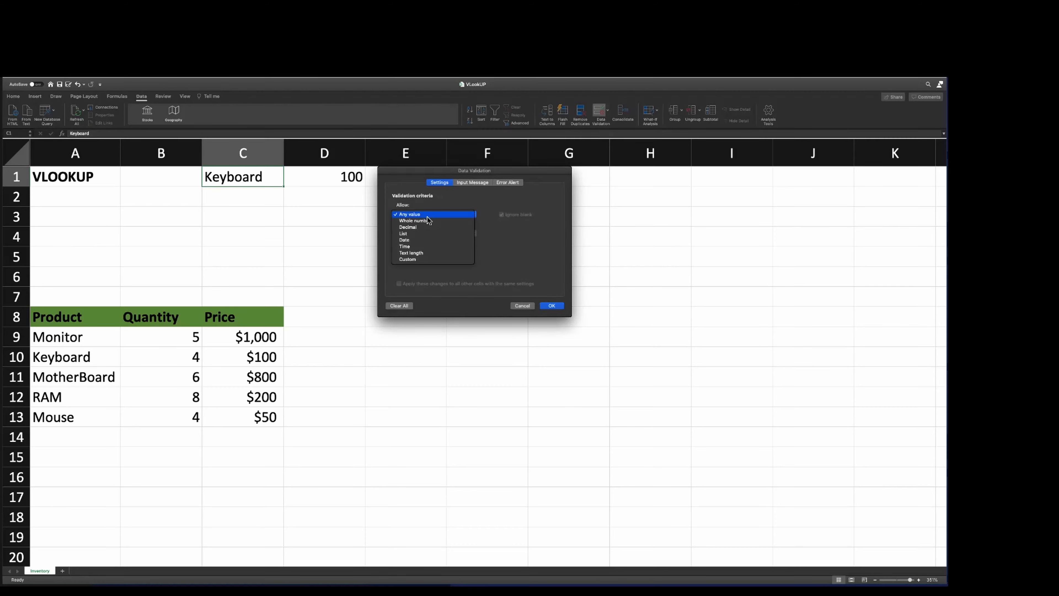
click(424, 234)
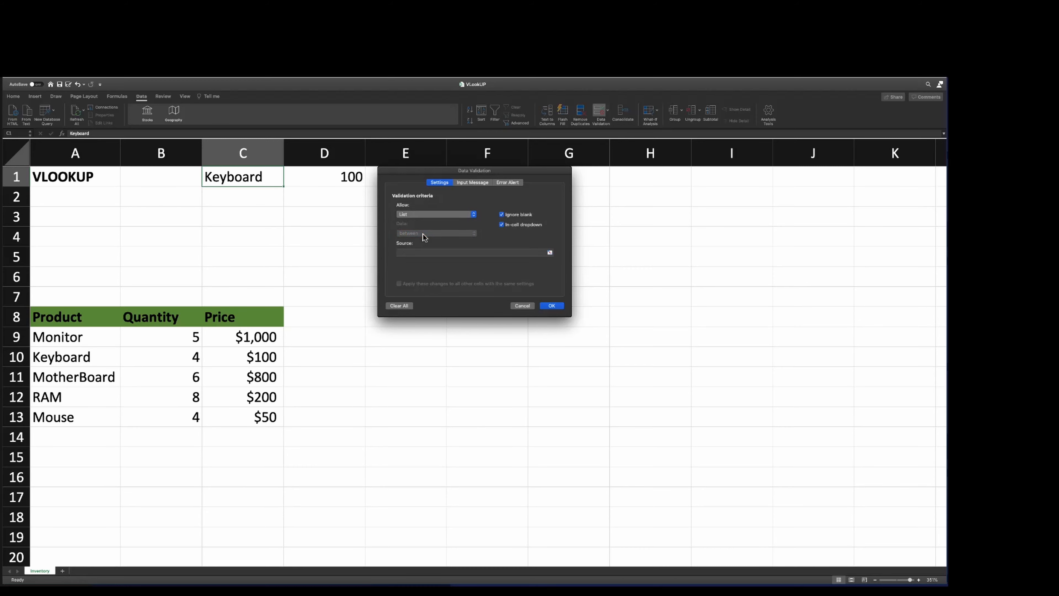
click(415, 253)
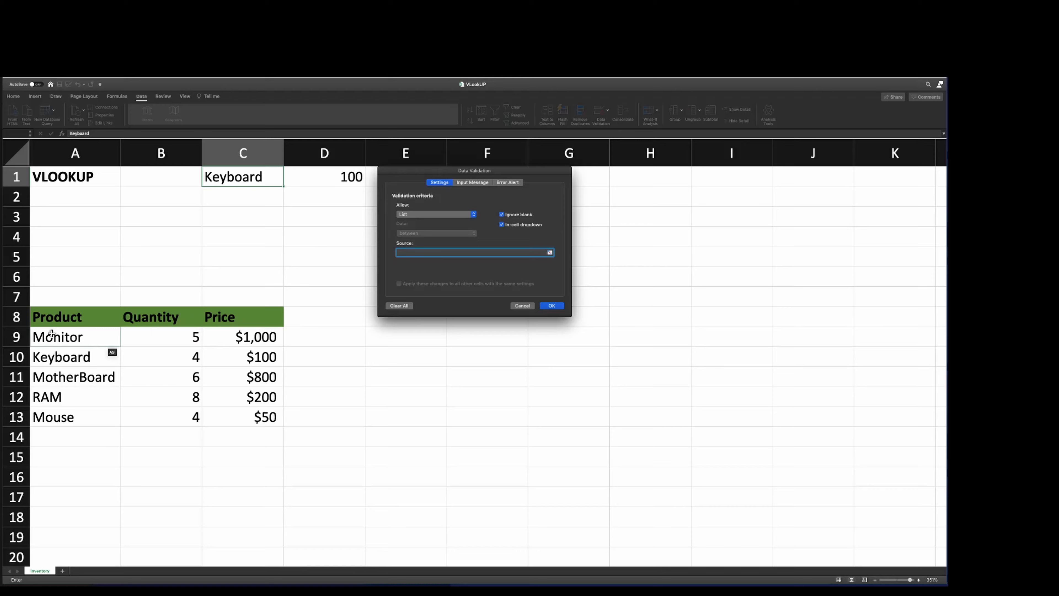
drag(51, 334, 51, 415)
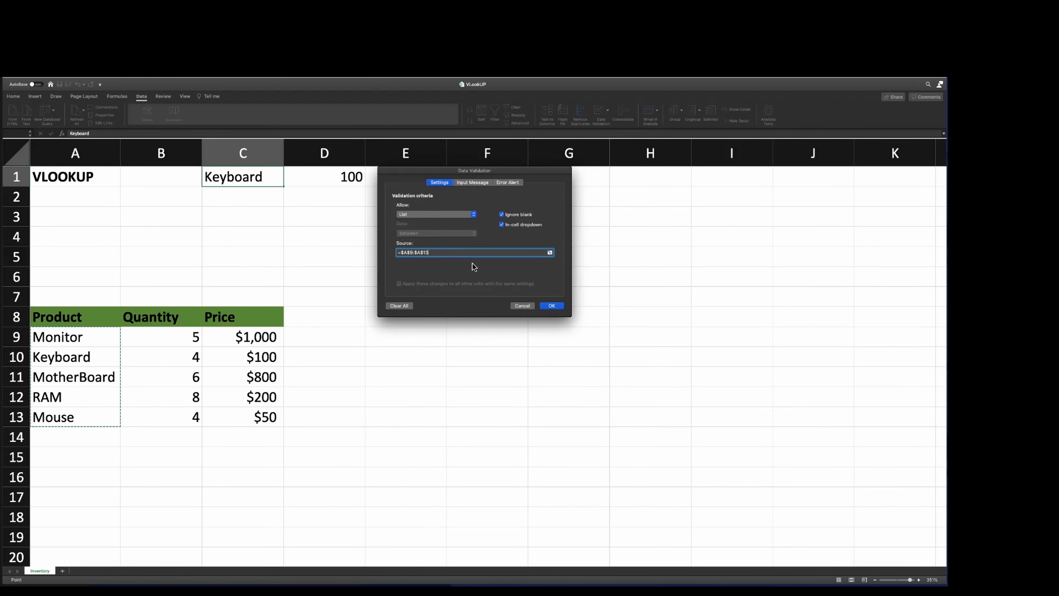
click(552, 305)
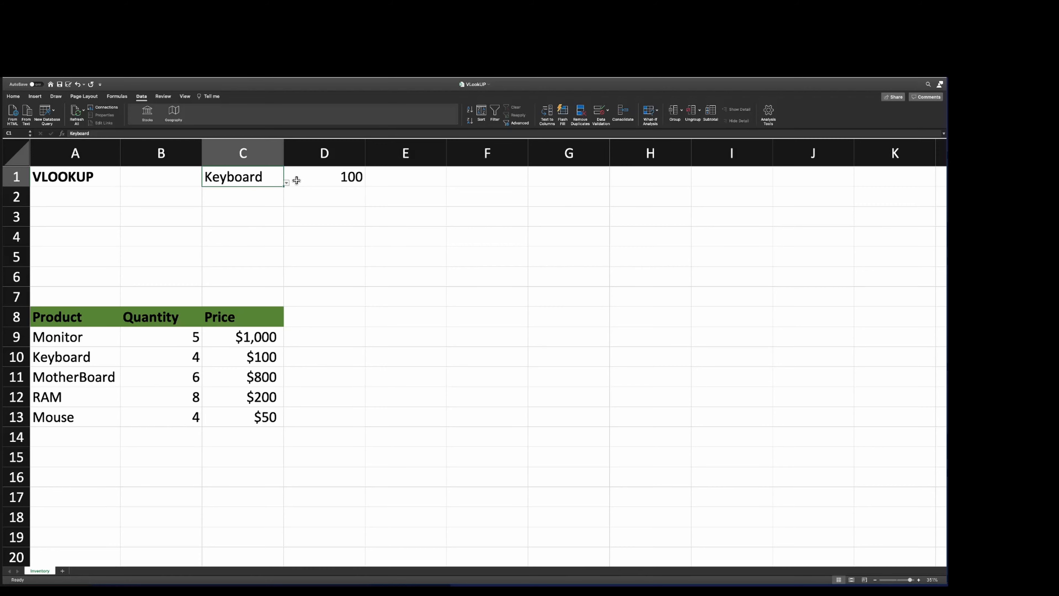
Choose MotherBoard from the list of allowed products in cell C1
click(286, 183)
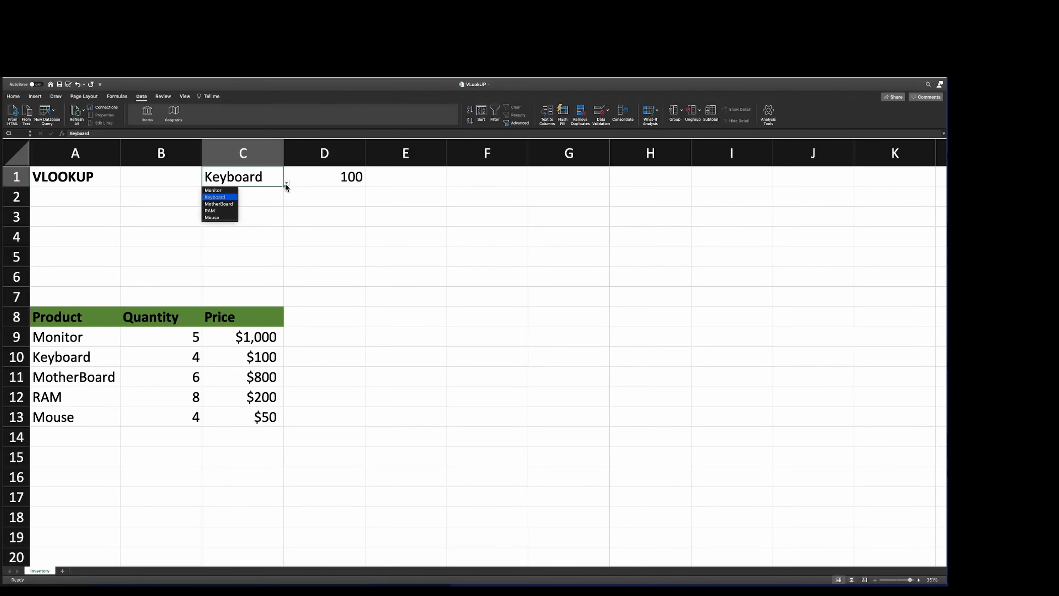
click(215, 204)
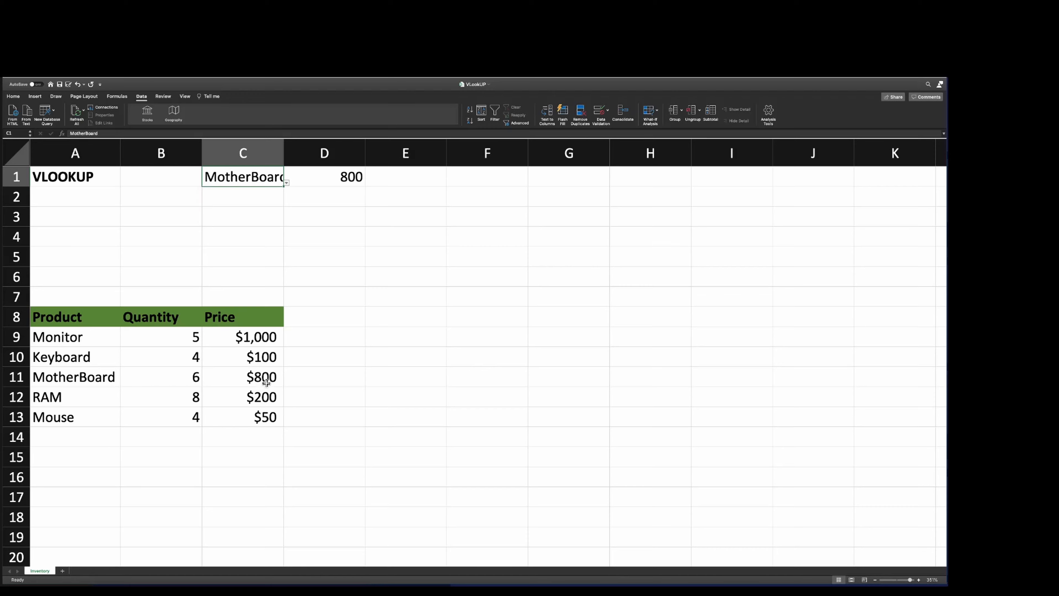